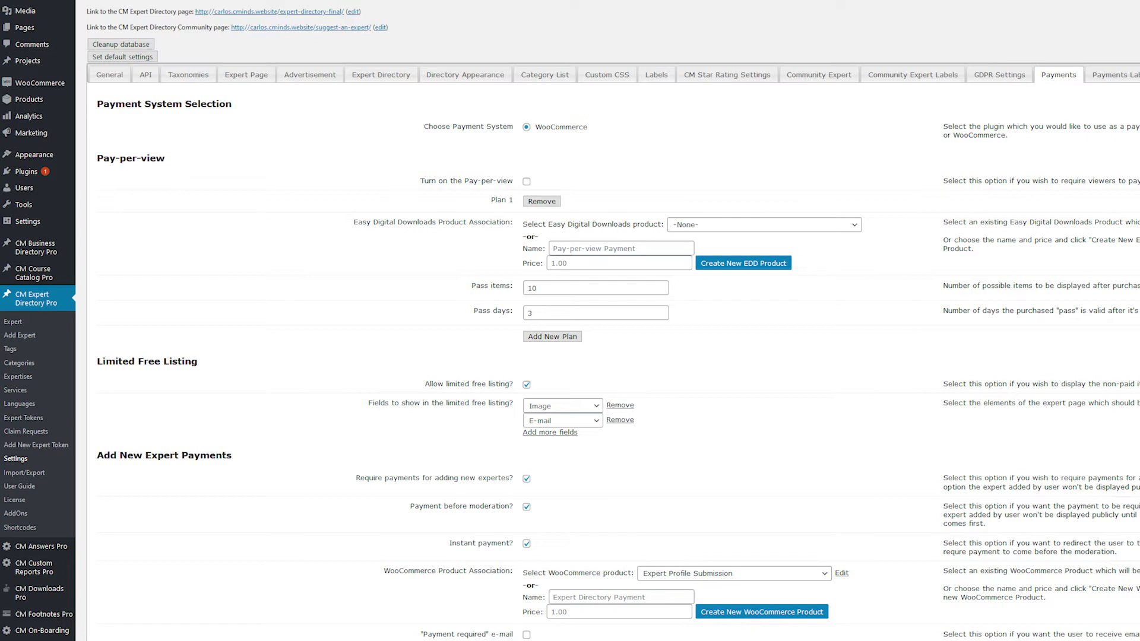
- Scroll down the Payments tab to the Add New Expert Payments options
{"action": "scroll", "coordinate": [605, 327], "scroll_direction": "down", "scroll_amount": 7}
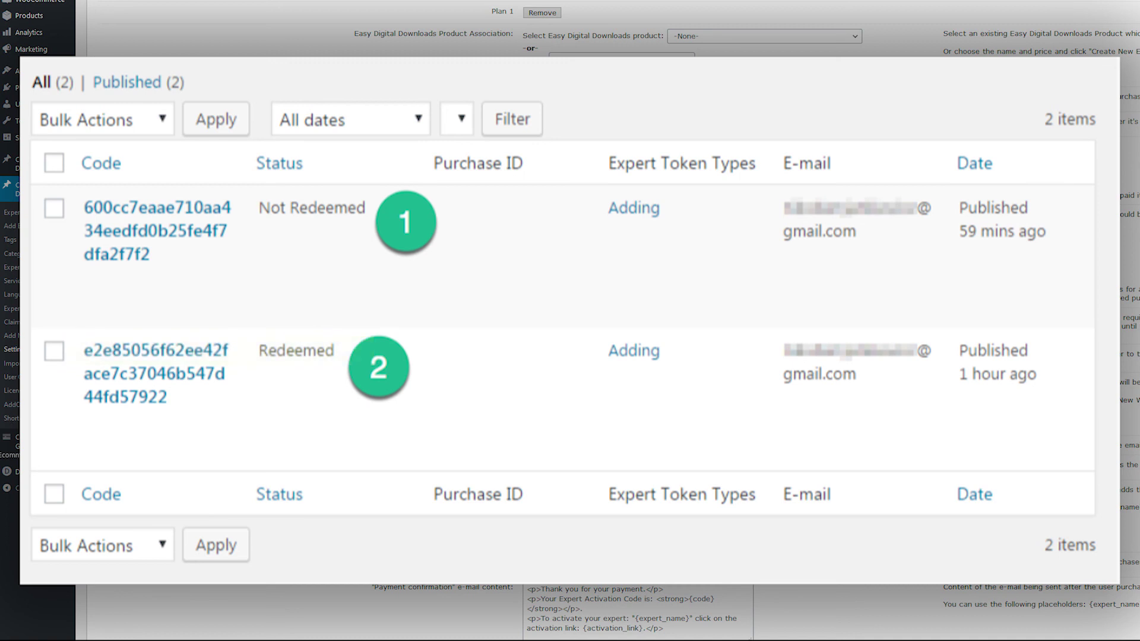
- Open the unredeemed Adding token with purchase ID 346 for editing
{"action": "left_click", "coordinate": [148, 216]}
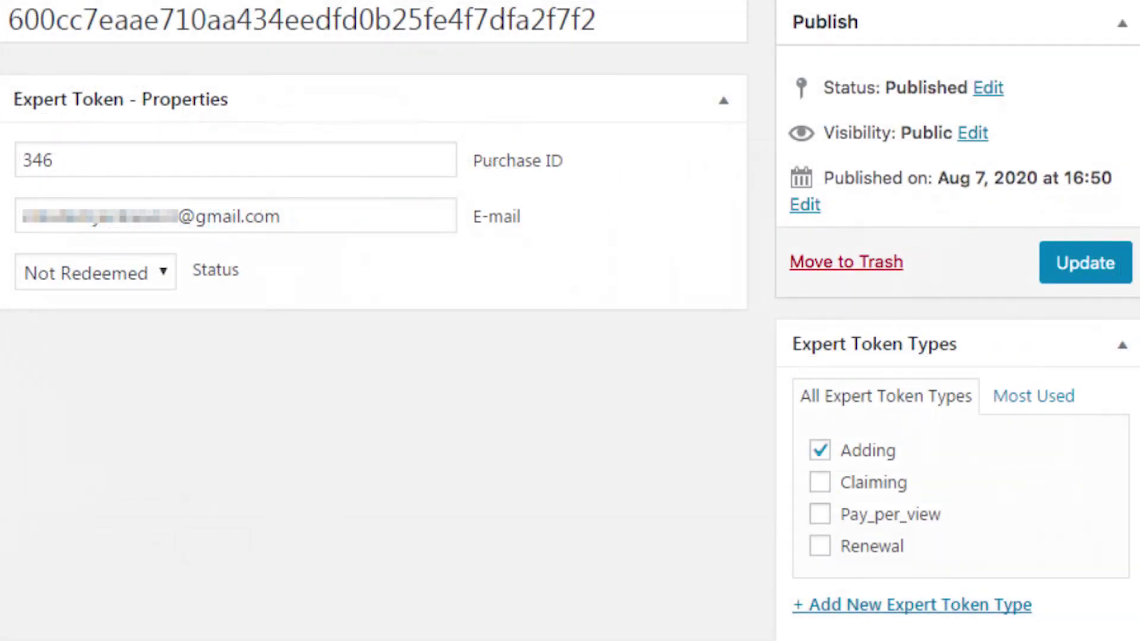